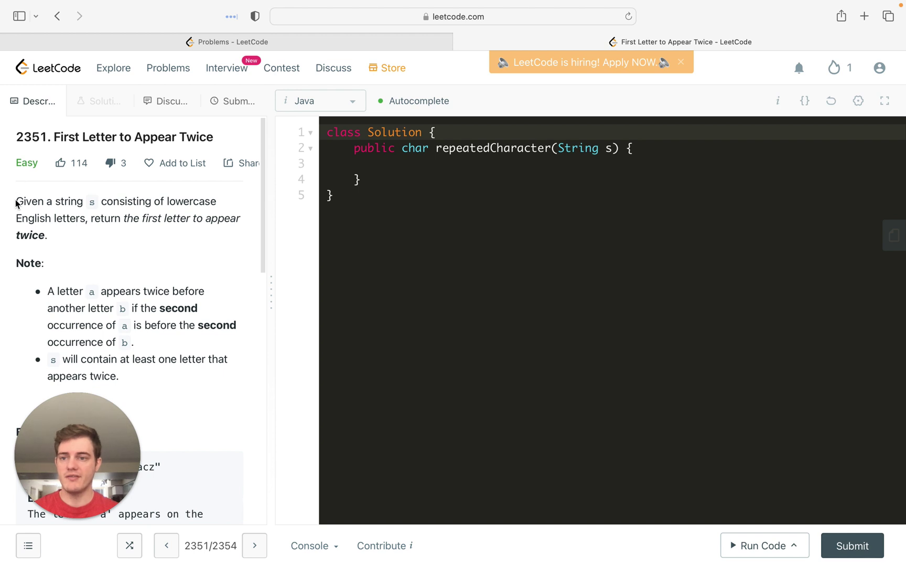
- Highlight the key phrases of the problem statement and select the example string abccbaacz
{"action": "left_click_drag", "start_coordinate": [16, 203], "coordinate": [97, 202]}
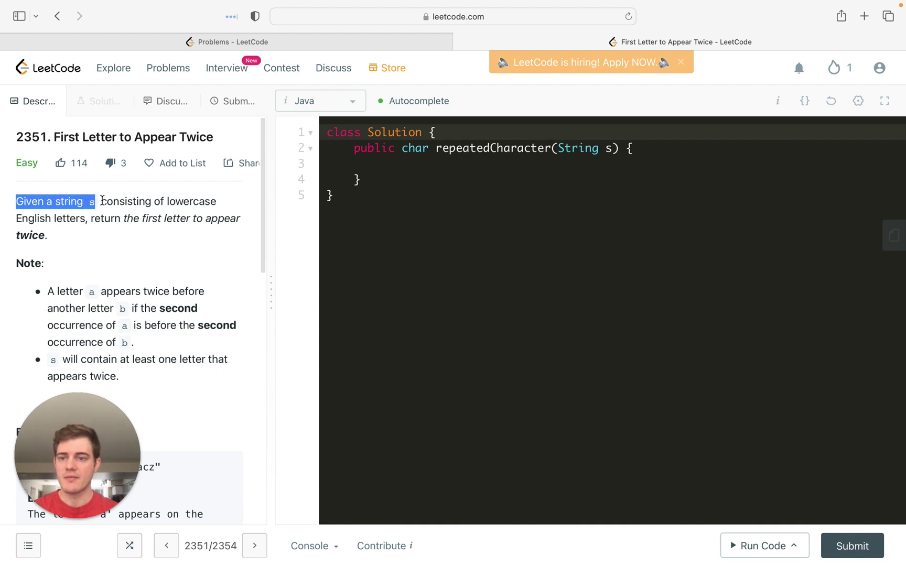
{"action": "left_click_drag", "start_coordinate": [101, 201], "coordinate": [86, 218]}
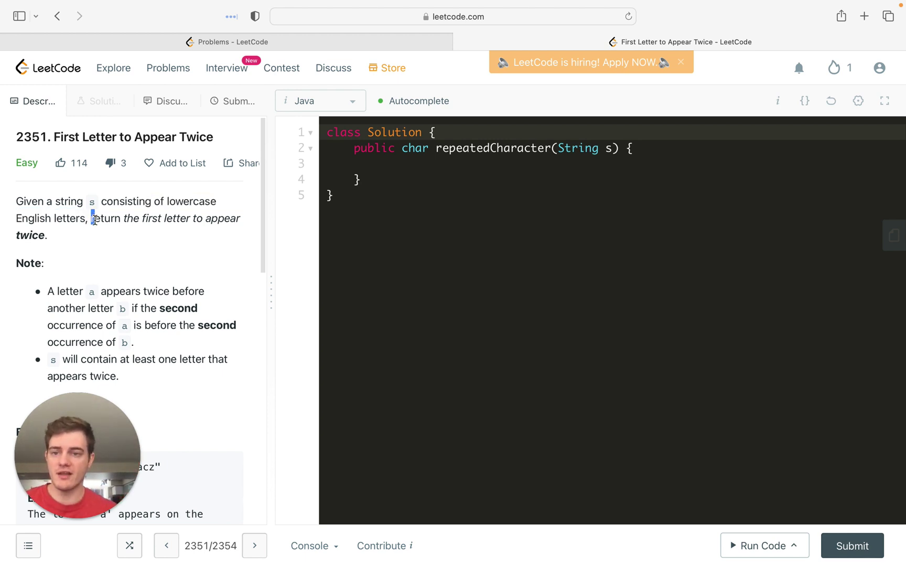
{"action": "left_click_drag", "start_coordinate": [92, 219], "coordinate": [45, 233]}
{"action": "scroll", "coordinate": [107, 283], "scroll_direction": "down", "scroll_amount": 5}
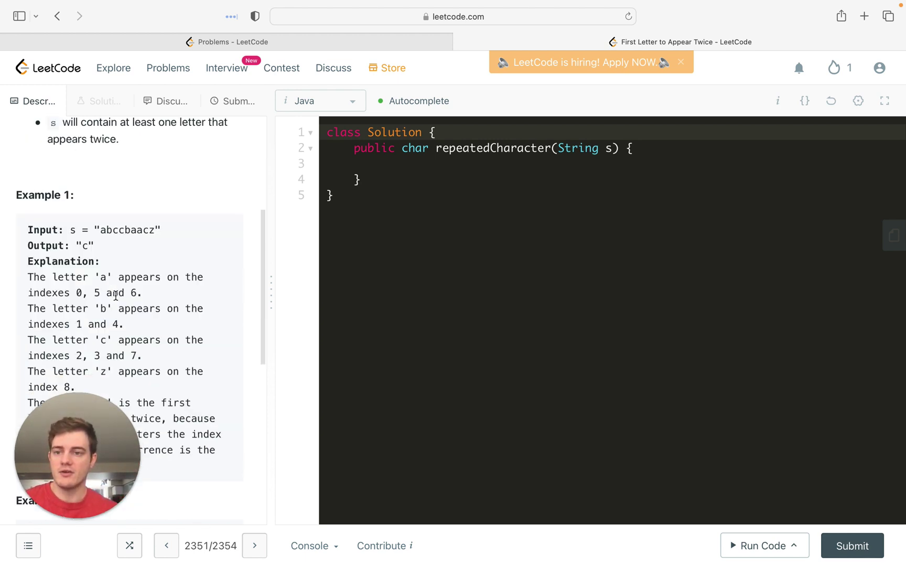
{"action": "double_click", "coordinate": [117, 231]}
{"action": "key", "text": "super+c"}
- Paste abccbaacz as a comment on line 3 and walk through its letters
{"action": "left_click", "coordinate": [403, 165]}
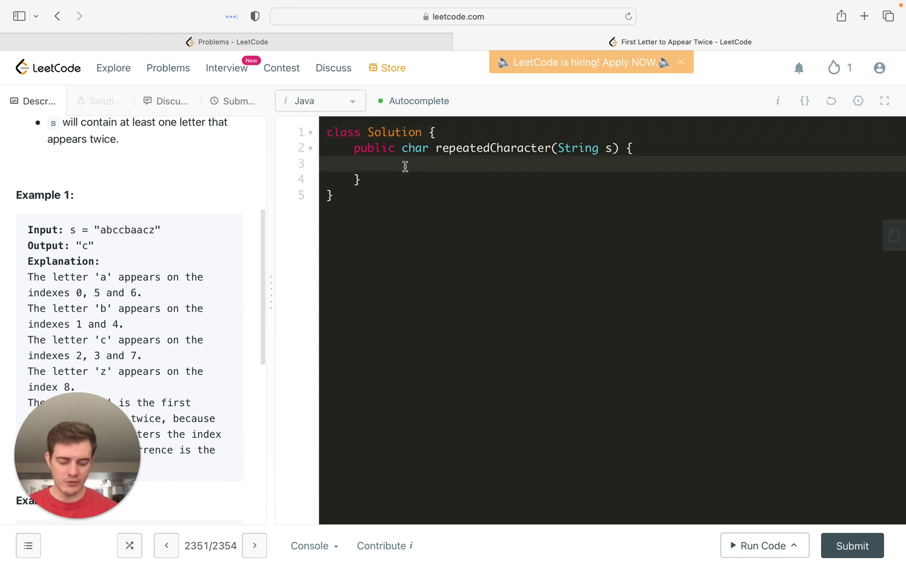
{"action": "type", "text": "//"}
{"action": "key", "text": "super+v"}
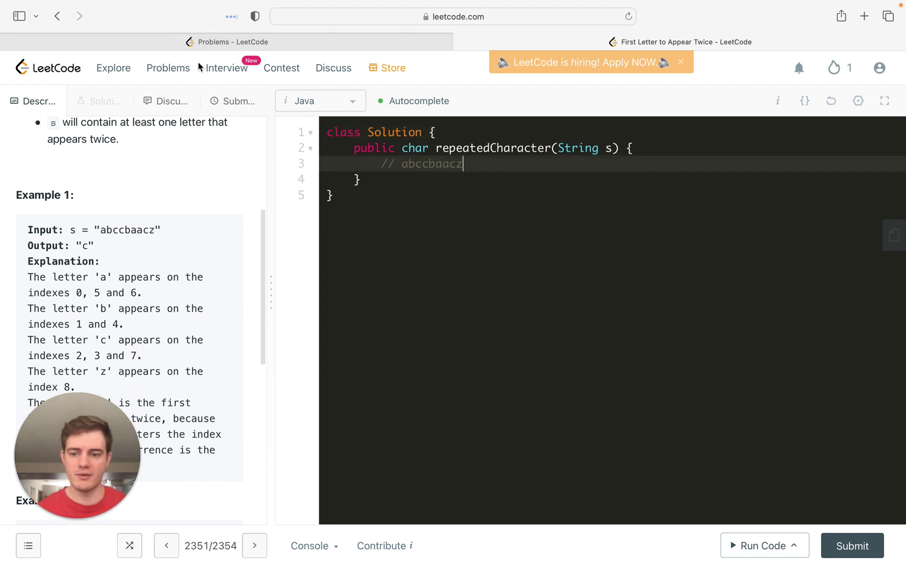
{"action": "left_click", "coordinate": [404, 165]}
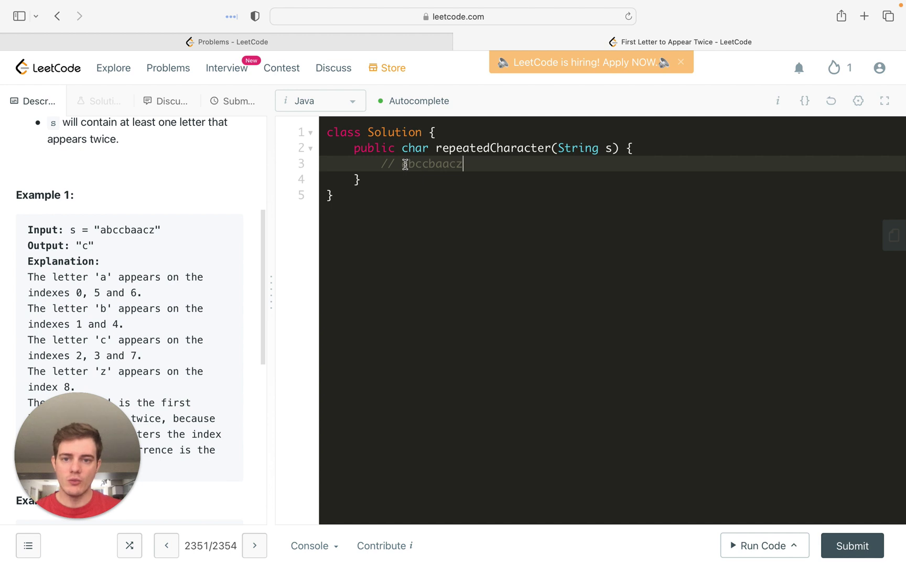
{"action": "left_click", "coordinate": [401, 164]}
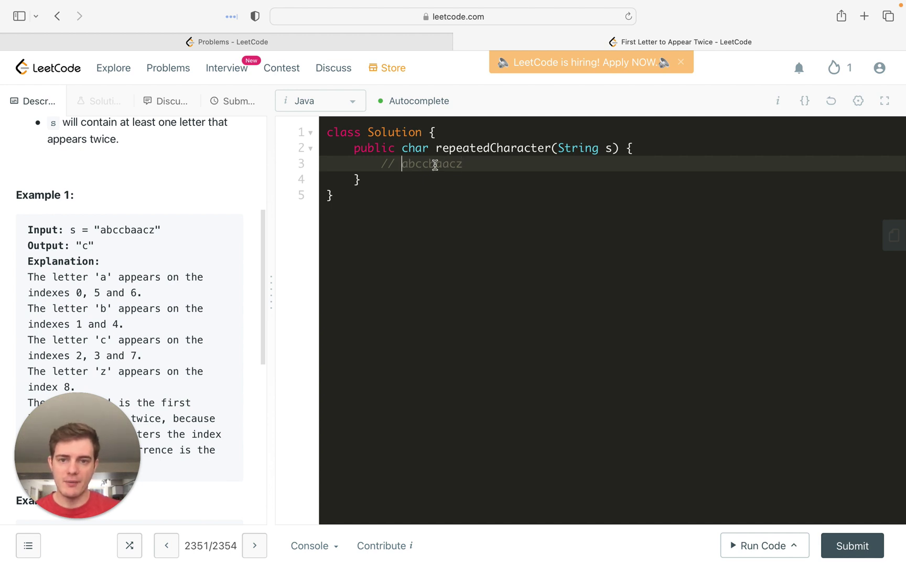
{"action": "left_click", "coordinate": [423, 164]}
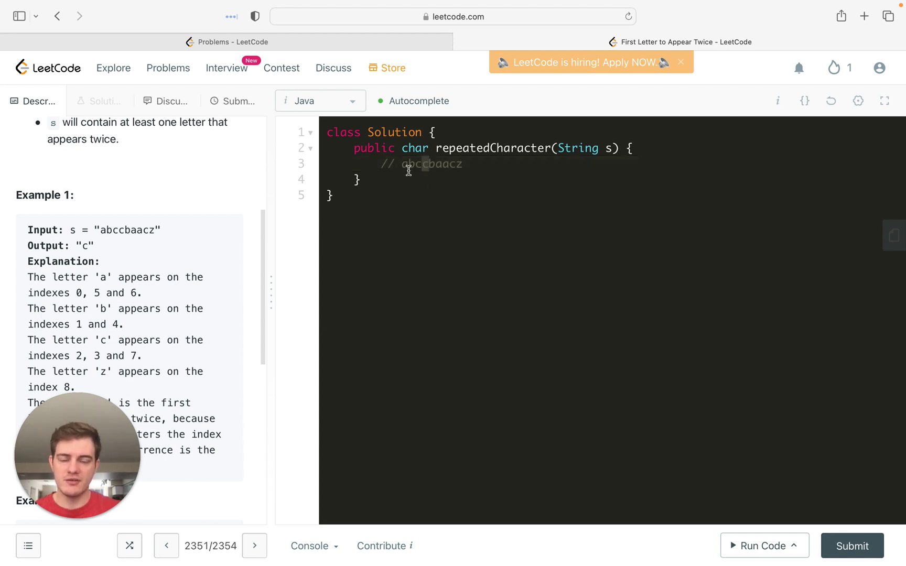
{"action": "left_click", "coordinate": [402, 164]}
{"action": "left_click_drag", "start_coordinate": [402, 164], "coordinate": [409, 164]}
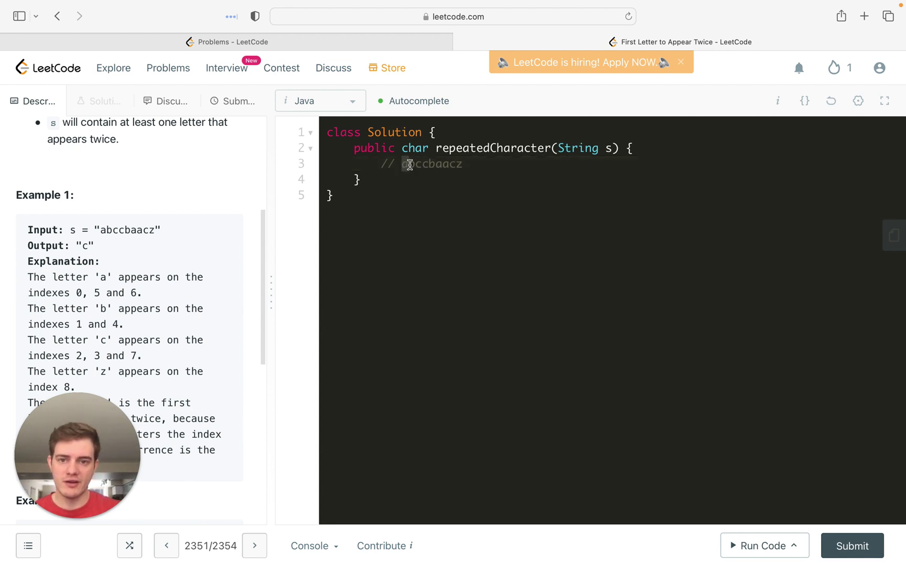
{"action": "left_click", "coordinate": [426, 166]}
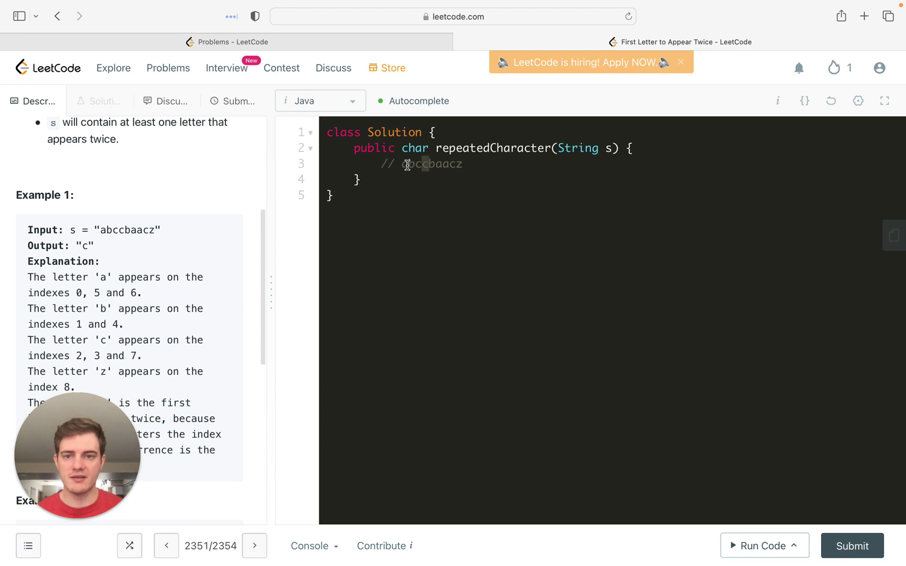
{"action": "left_click", "coordinate": [402, 163]}
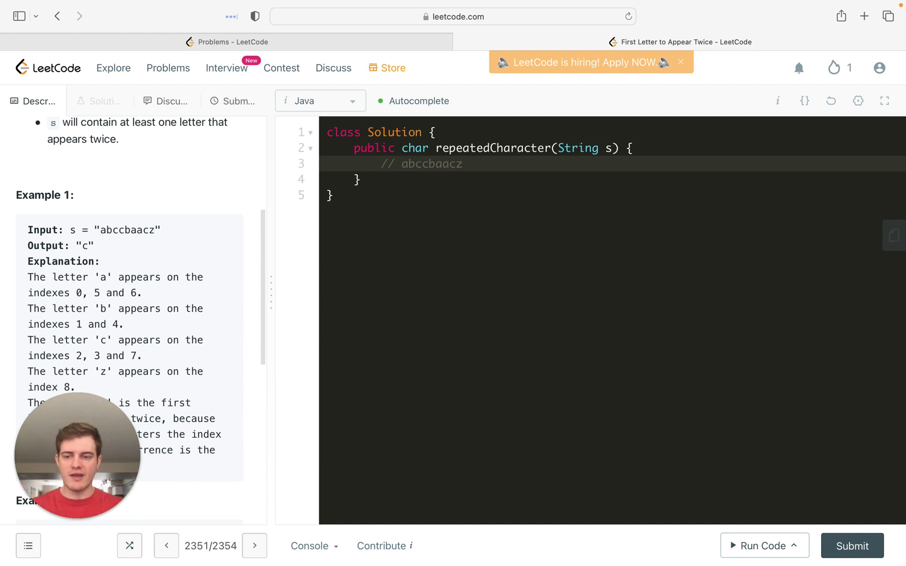
- Delete the abccbaacz example comment from line 3
{"action": "left_click", "coordinate": [495, 165]}
{"action": "key", "text": "super+shift+Left"}
{"action": "key", "text": "BackSpace"}
{"action": "type", "text": "S"}
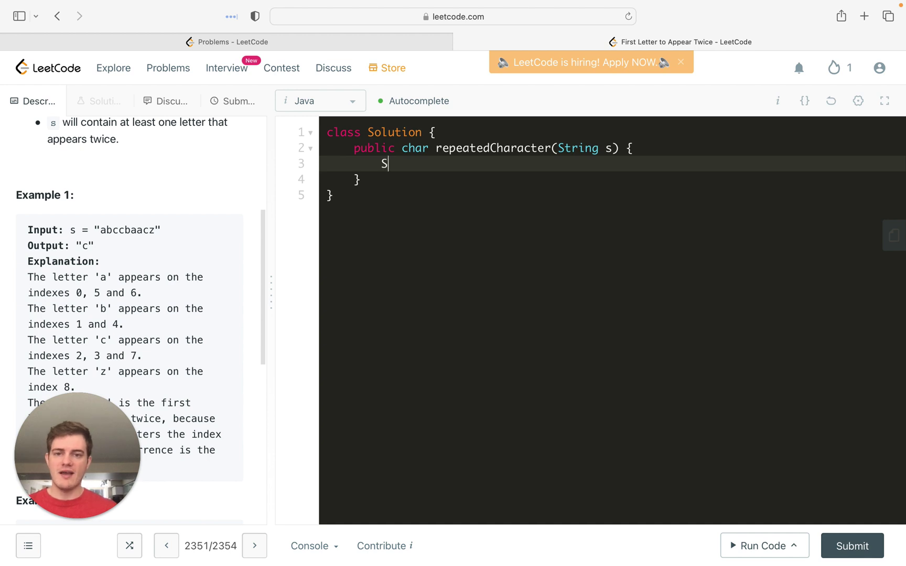
{"action": "type", "text": "et<Character"}
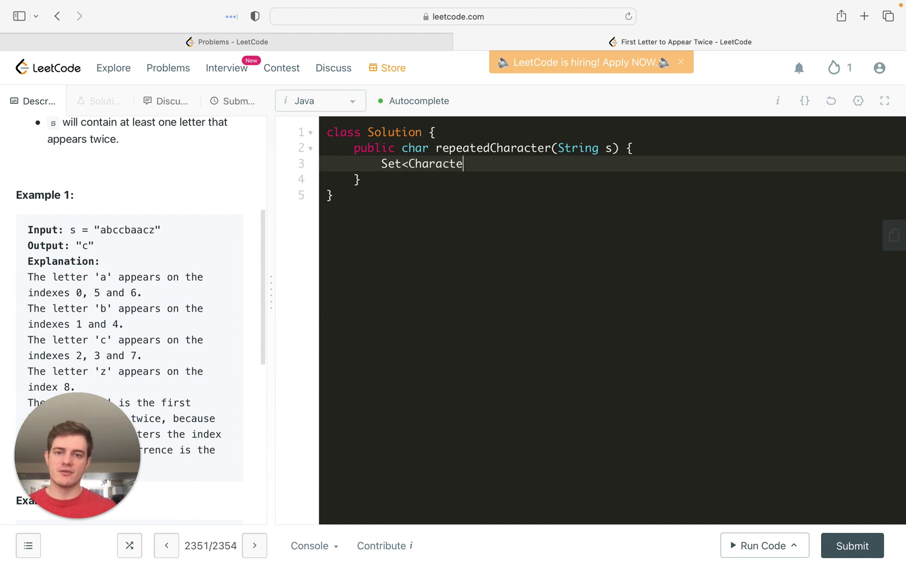
{"action": "type", "text": "> seen = new "}
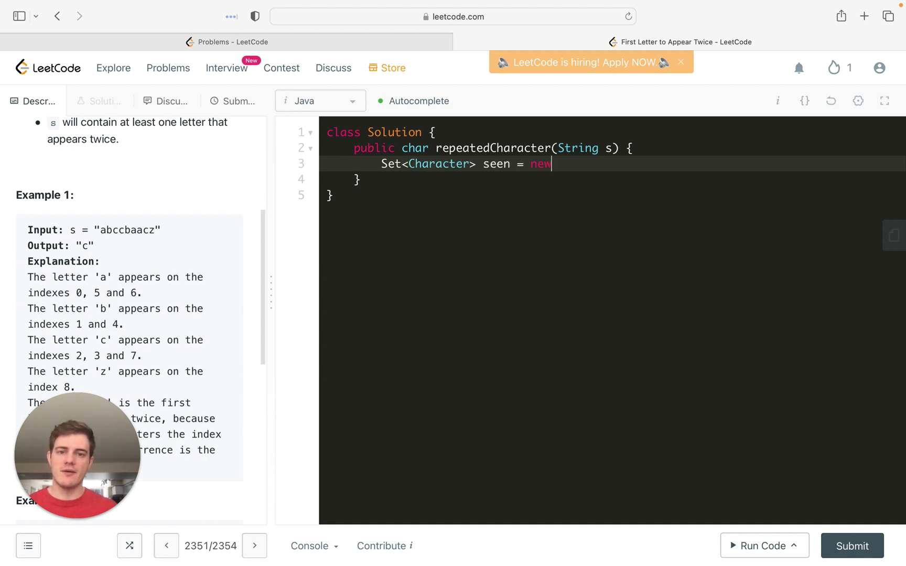
{"action": "type", "text": "has"}
- Fix the HashSet declaration for seen and open the body of the for loop over s's characters
{"action": "key", "text": "BackSpace"}
{"action": "key", "text": "BackSpace"}
{"action": "key", "text": "BackSpace"}
{"action": "type", "text": "HashS"}
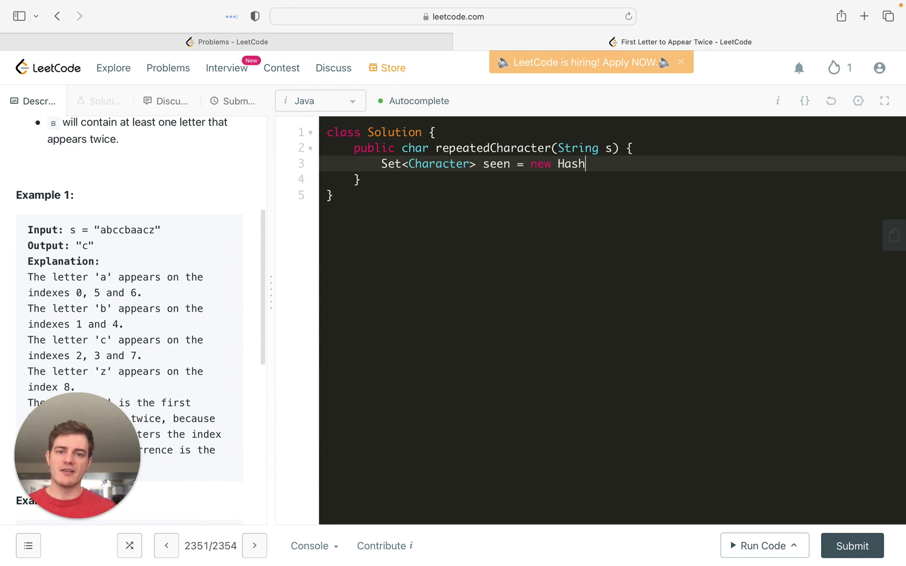
{"action": "type", "text": "et();"}
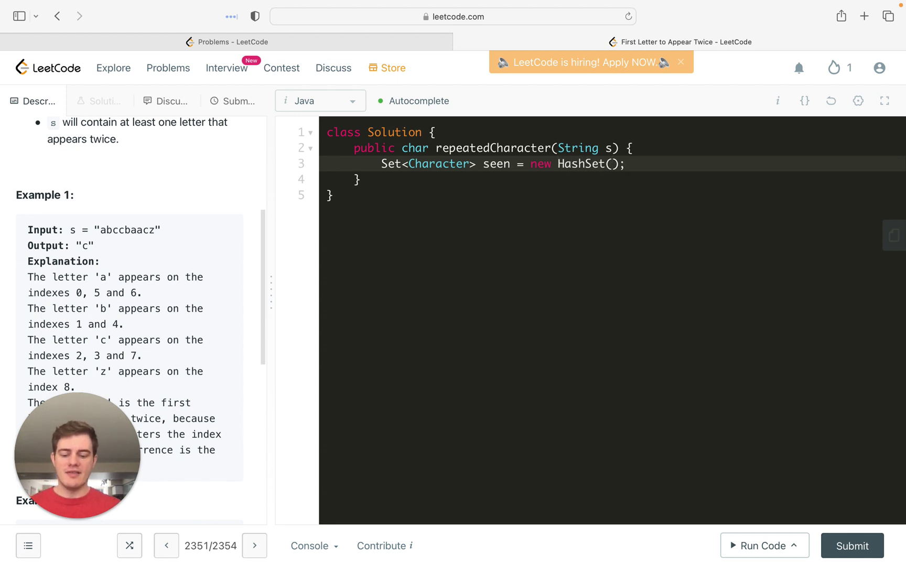
{"action": "key", "text": "Return"}
{"action": "key", "text": "Return"}
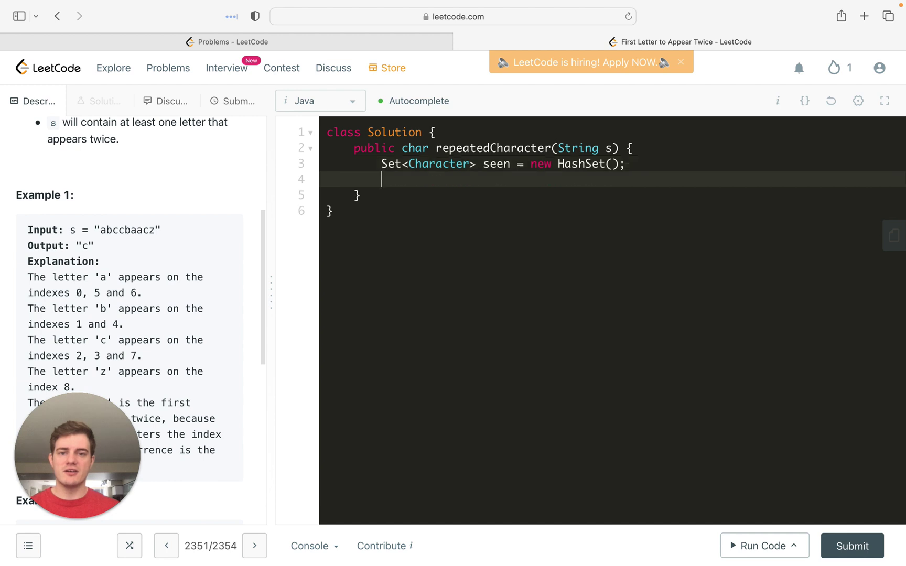
{"action": "type", "text": "for (char c"}
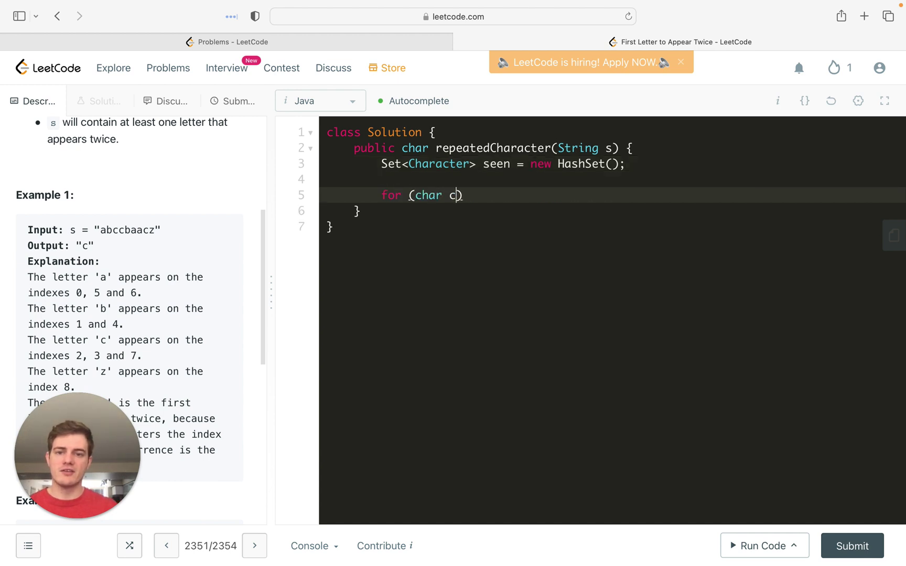
{"action": "type", "text": " : s.toCha"}
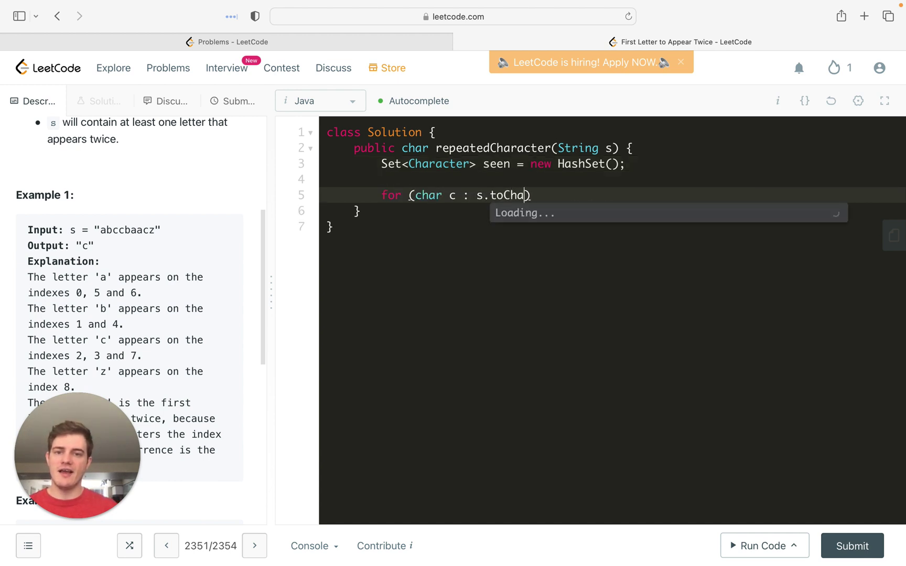
{"action": "type", "text": "rArray()) "}
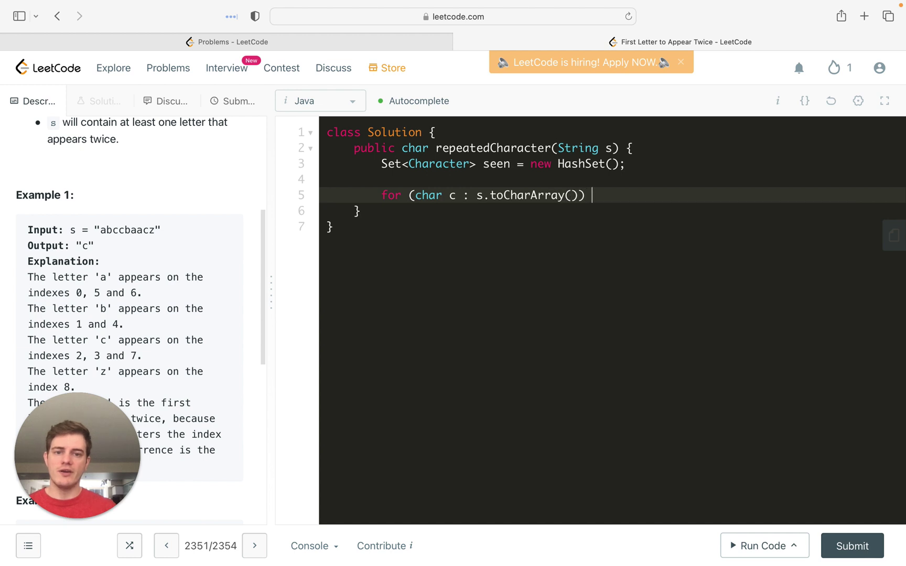
{"action": "type", "text": "{"}
{"action": "key", "text": "Return"}
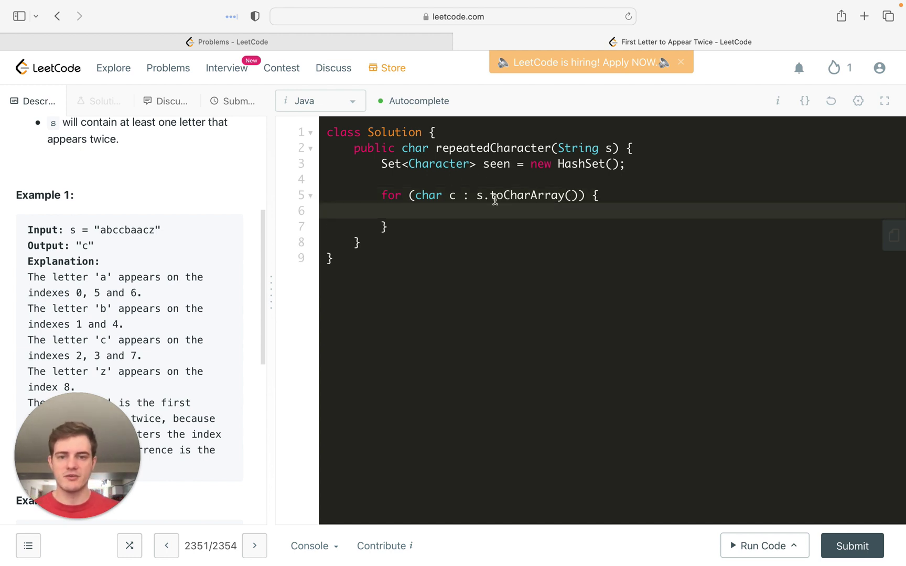
{"action": "double_click", "coordinate": [494, 164]}
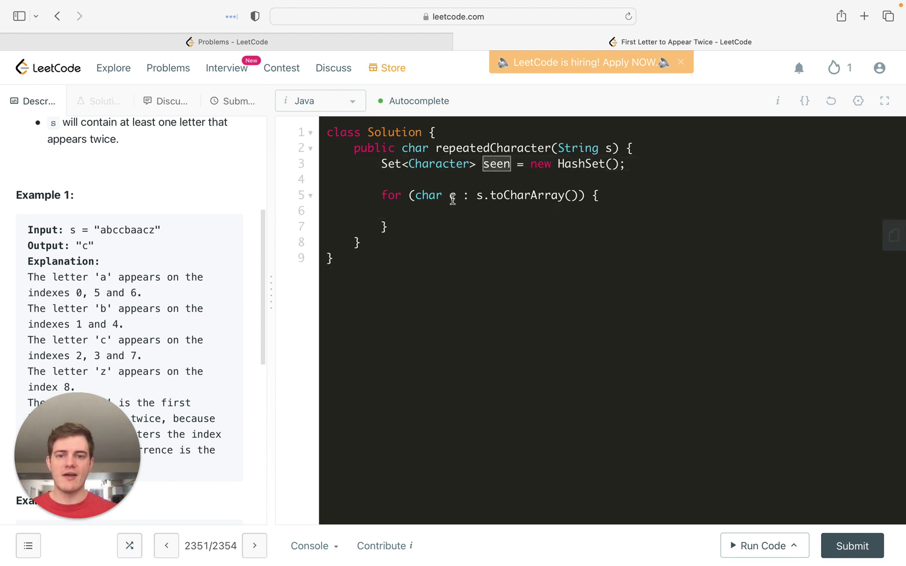
{"action": "left_click", "coordinate": [456, 196]}
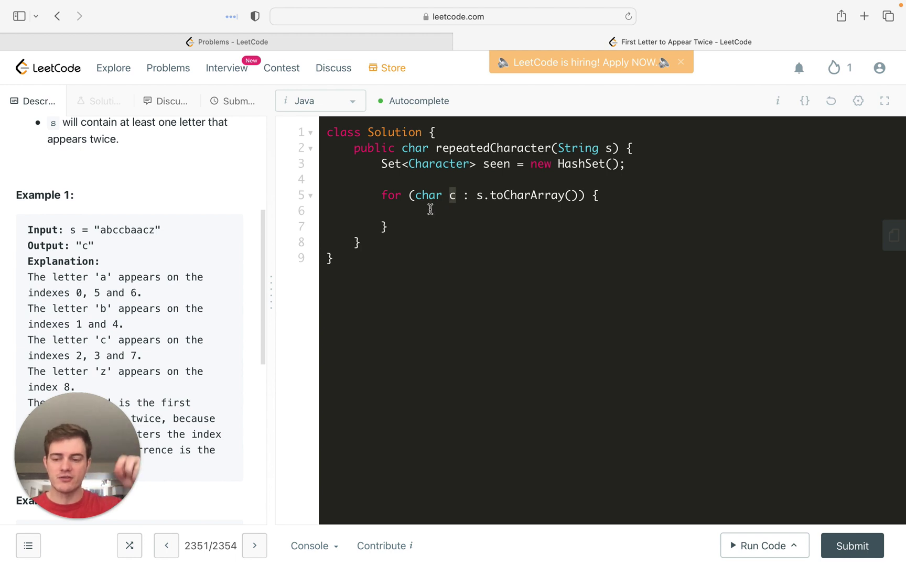
{"action": "left_click", "coordinate": [430, 210]}
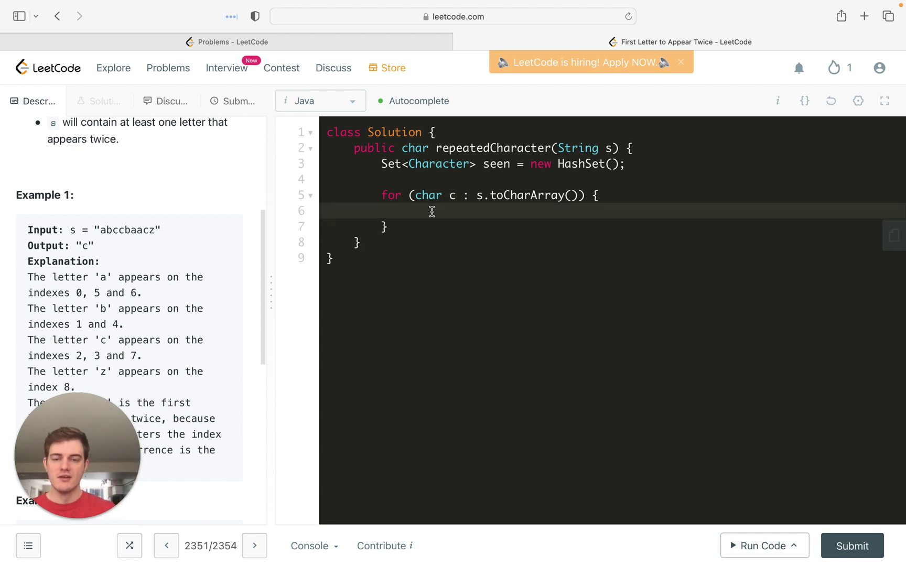
{"action": "type", "text": "if (seen.contai"}
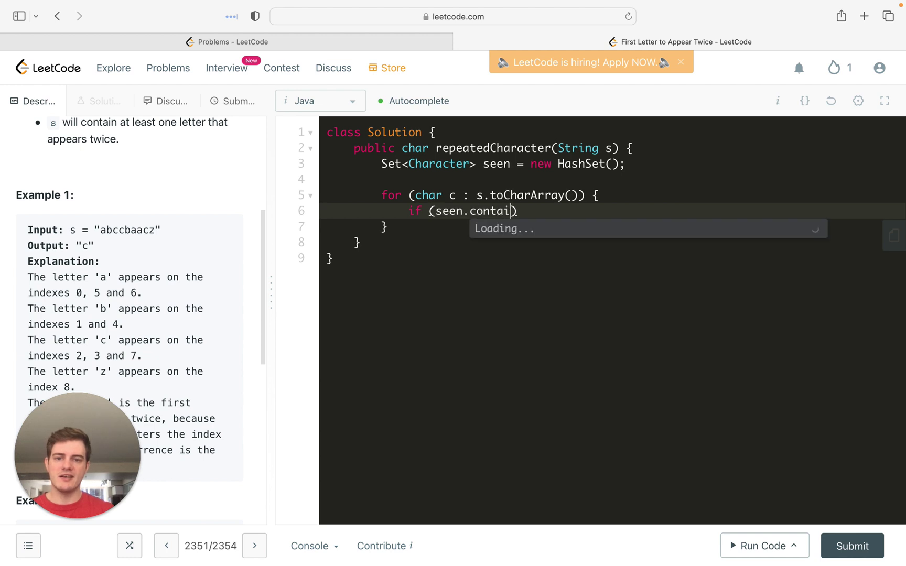
{"action": "type", "text": "ns(c)) {"}
- Write the if (seen.contains(c)) block that returns c
{"action": "key", "text": "Return"}
{"action": "type", "text": "return c;"}
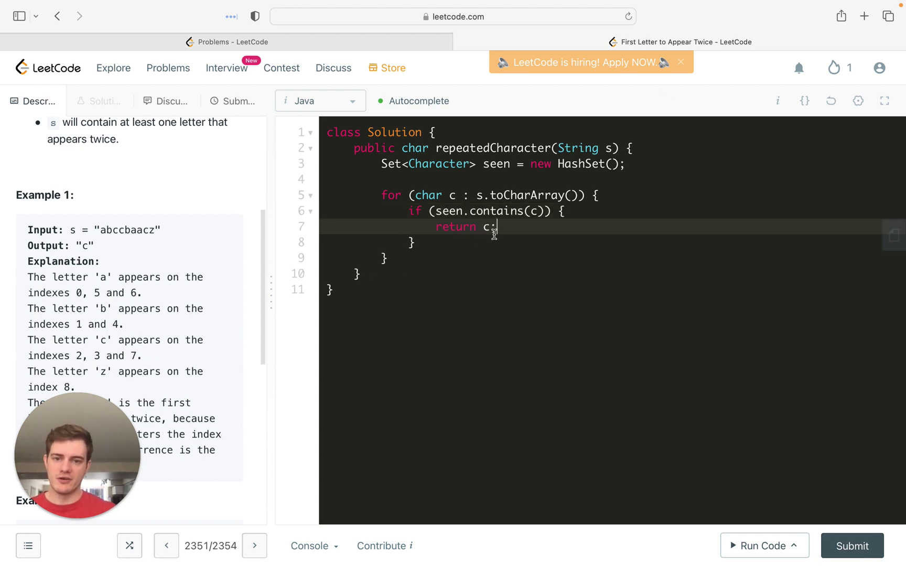
{"action": "left_click_drag", "start_coordinate": [497, 226], "coordinate": [435, 225]}
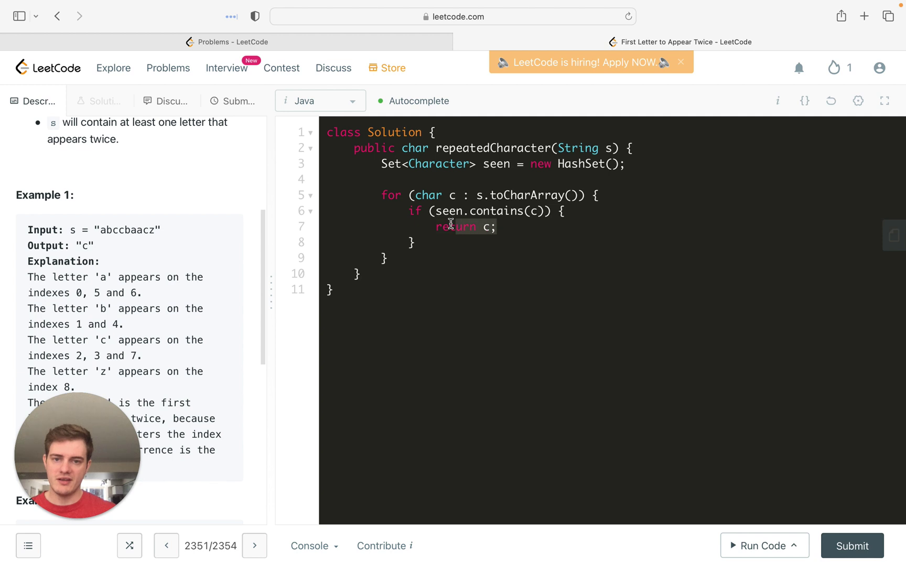
{"action": "double_click", "coordinate": [429, 196]}
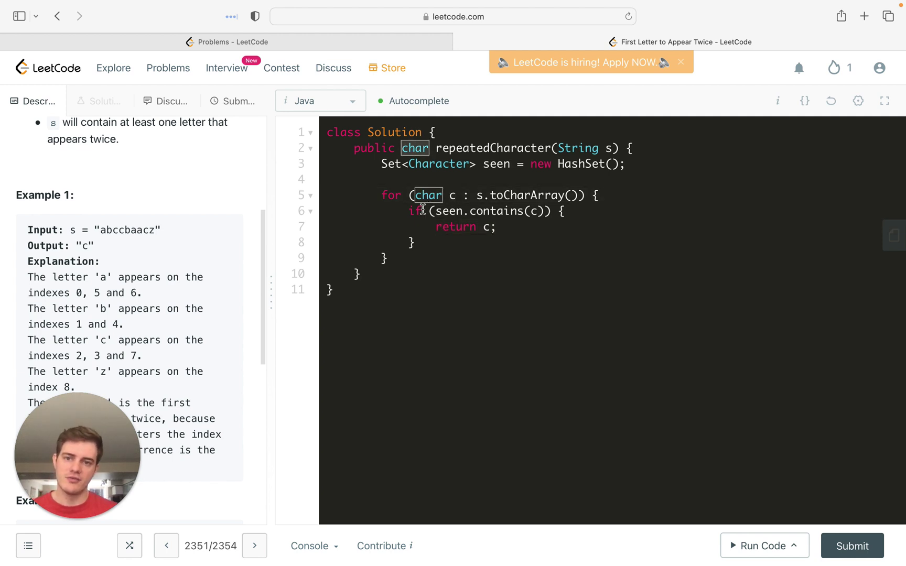
- Add seen.add(c); inside the loop and return ' '; after it
{"action": "left_click", "coordinate": [442, 242]}
{"action": "key", "text": "Return"}
{"action": "key", "text": "Return"}
{"action": "type", "text": "seen.ad"}
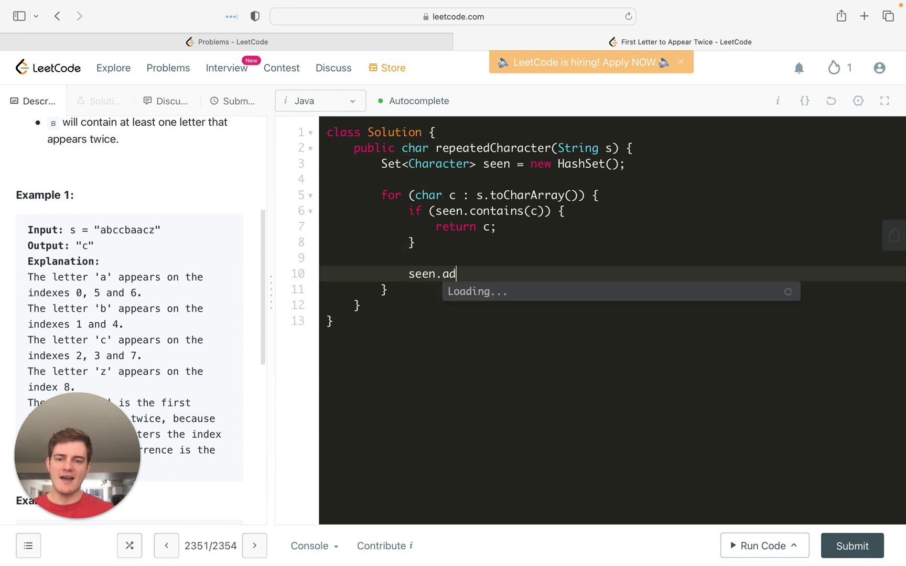
{"action": "type", "text": "d(c);"}
{"action": "key", "text": "shift+Home"}
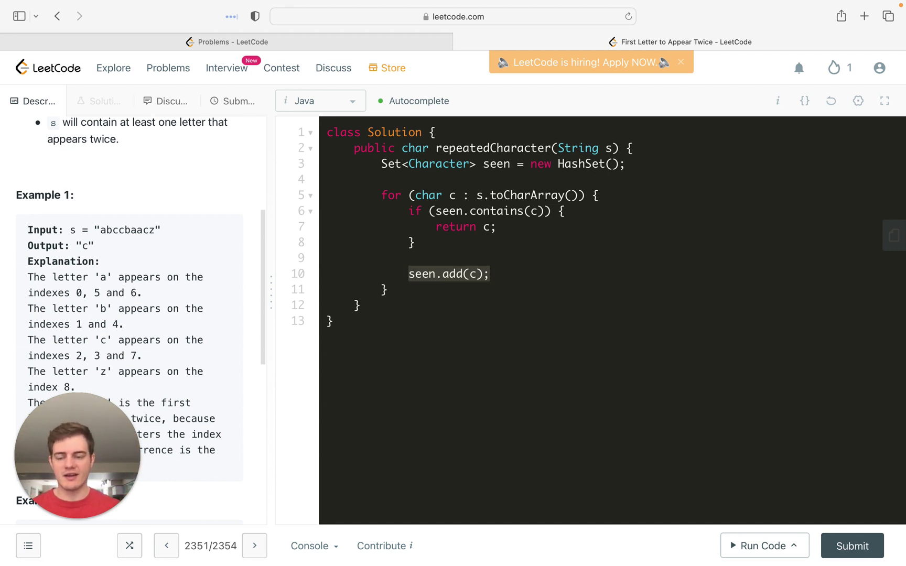
{"action": "left_click", "coordinate": [407, 290]}
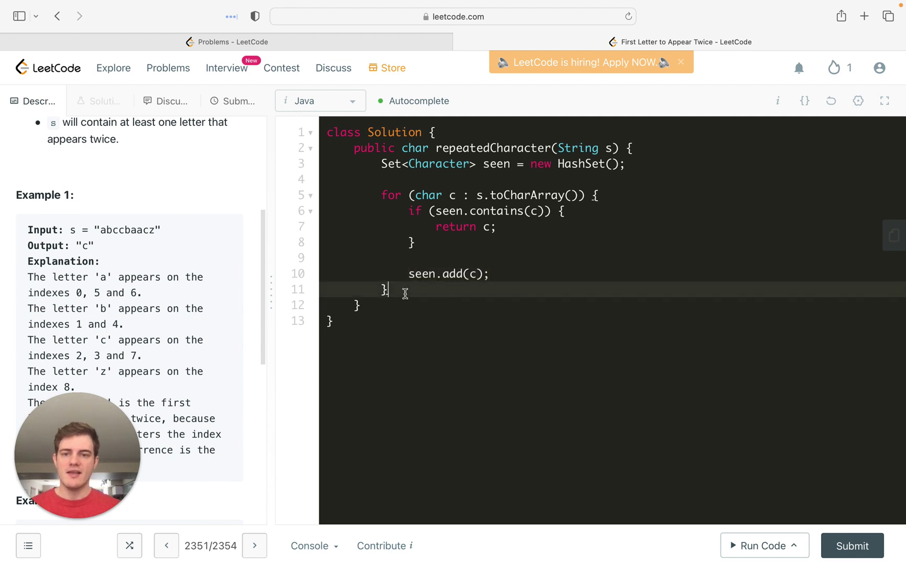
{"action": "key", "text": "Return"}
{"action": "key", "text": "Return"}
{"action": "type", "text": "return ' ';"}
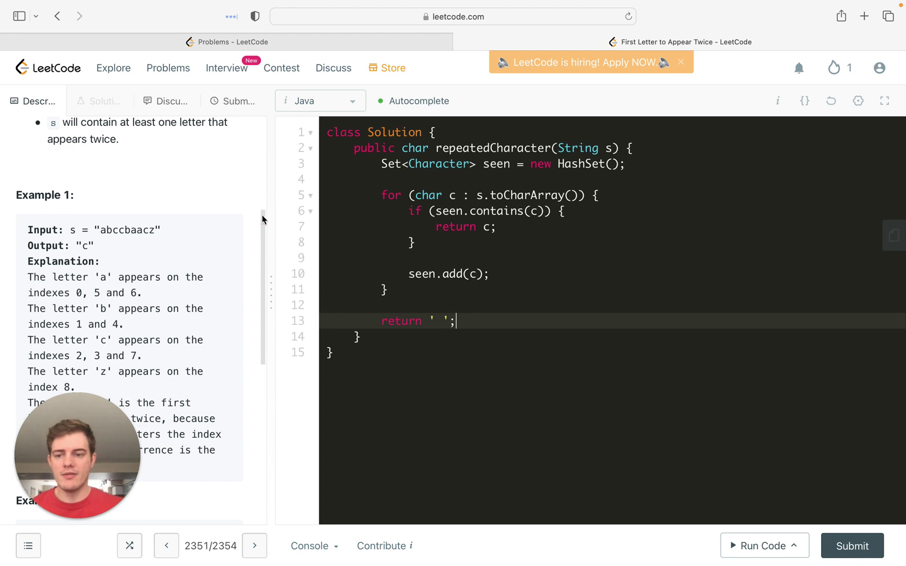
{"action": "scroll", "coordinate": [246, 257], "scroll_direction": "up", "scroll_amount": 1}
{"action": "scroll", "coordinate": [247, 257], "scroll_direction": "up", "scroll_amount": 5}
{"action": "mouse_move", "coordinate": [16, 202]}
{"action": "left_mouse_down"}
{"action": "mouse_move", "coordinate": [42, 213]}
{"action": "mouse_move", "coordinate": [46, 235]}
{"action": "left_mouse_up"}
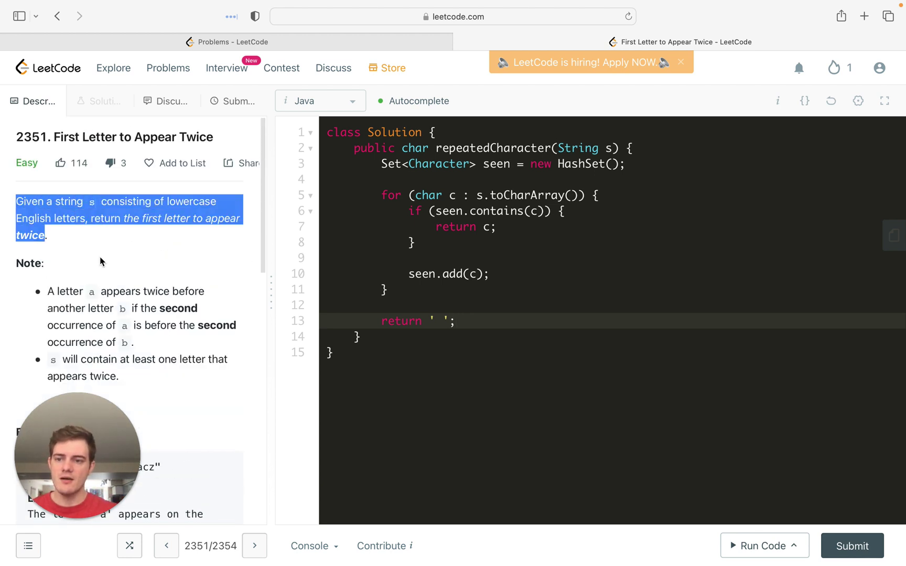
{"action": "scroll", "coordinate": [99, 263], "scroll_direction": "down", "scroll_amount": 3}
{"action": "left_click_drag", "start_coordinate": [120, 281], "coordinate": [51, 262]}
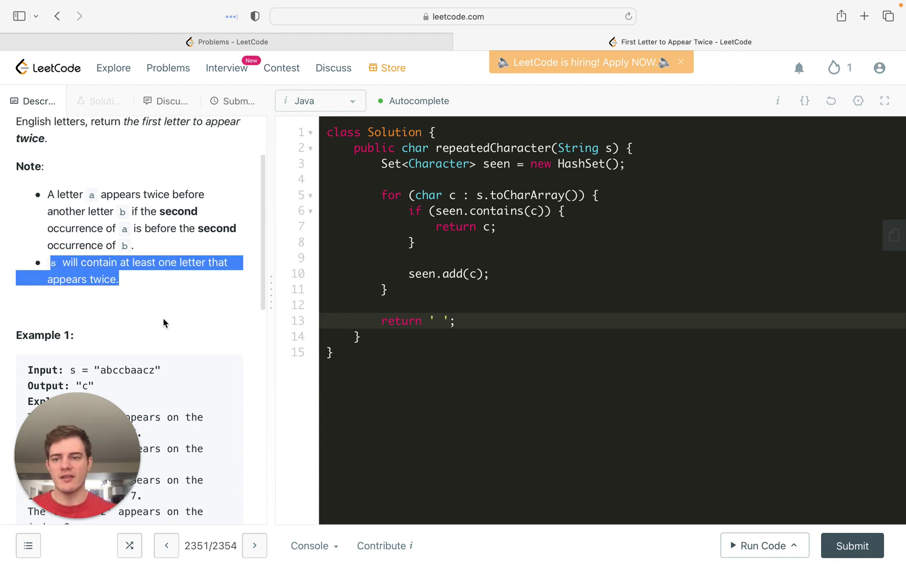
{"action": "left_click", "coordinate": [444, 321]}
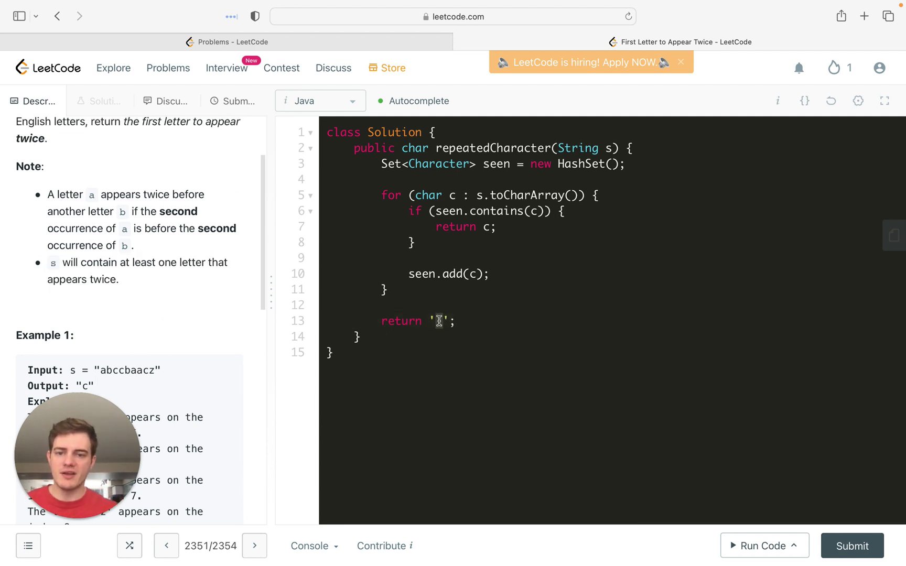
{"action": "left_click_drag", "start_coordinate": [450, 321], "coordinate": [380, 322]}
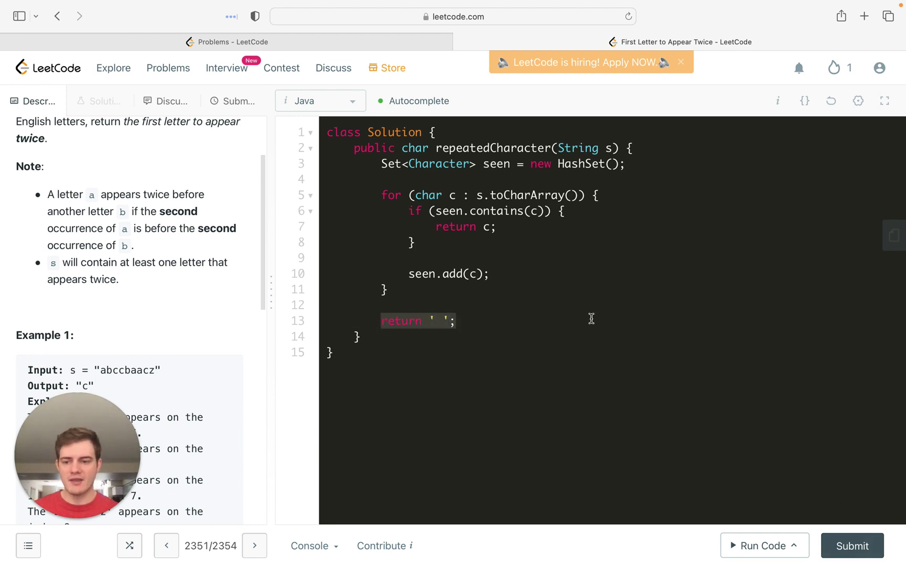
{"action": "left_click", "coordinate": [762, 545]}
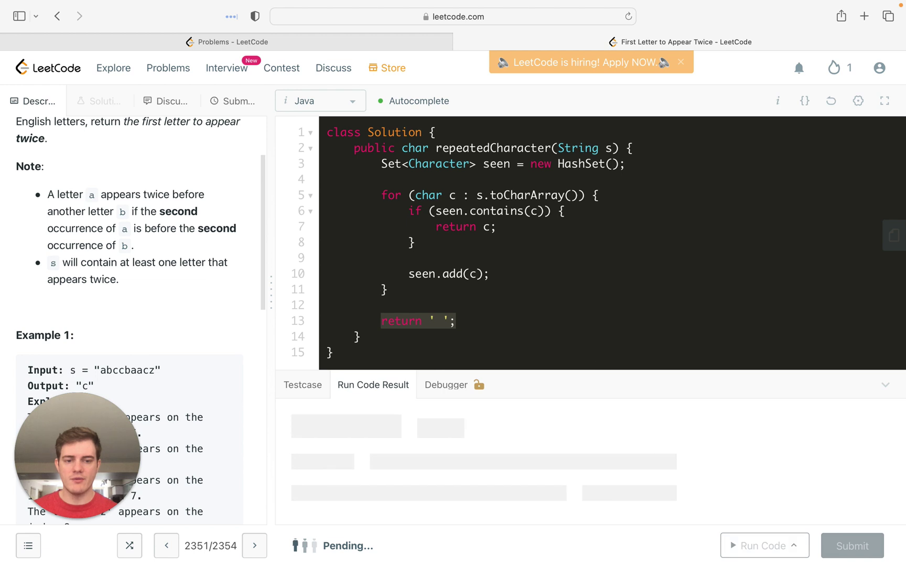
- Submit the HashSet solution for judging
{"action": "left_click", "coordinate": [851, 548]}
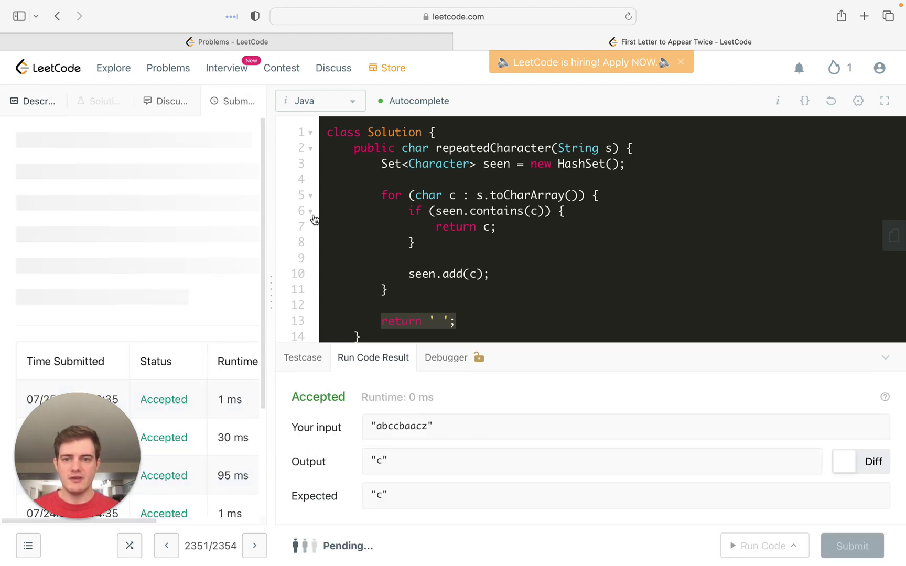